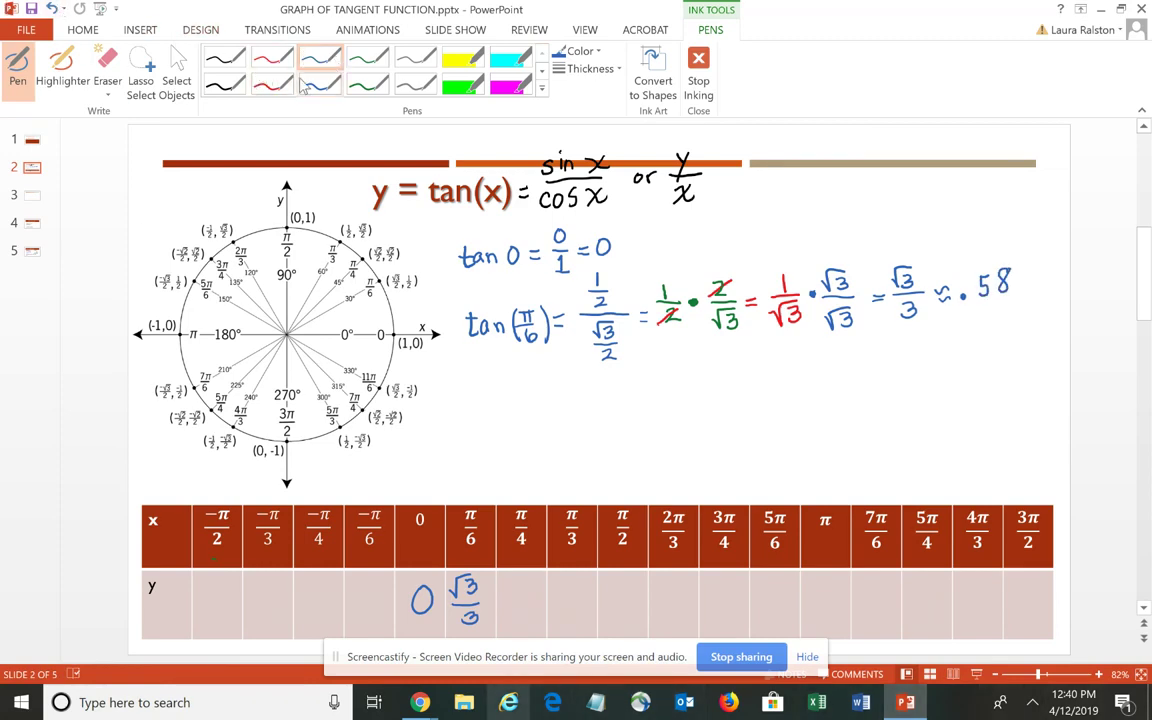
In green ink, write tan(π/4) = (√2/2)/(√2/2) below the tan(π/6) line.
click(366, 66)
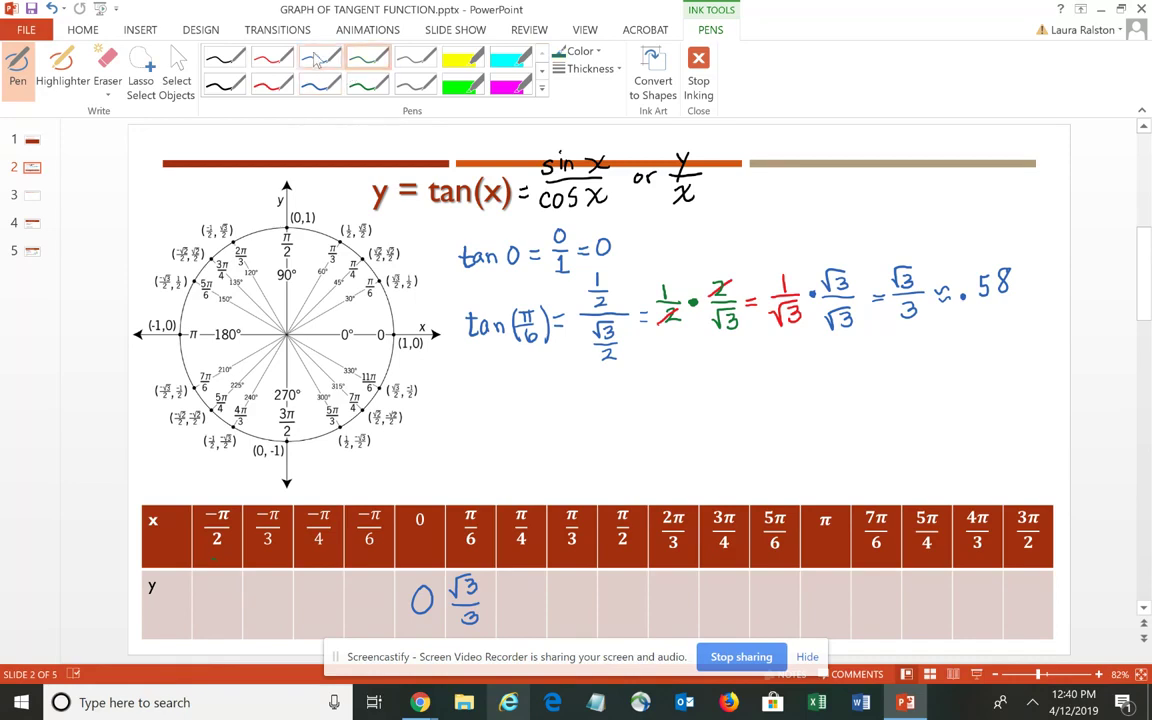
mouse_move(473, 381)
mouse_down()
mouse_move(478, 407)
mouse_move(483, 391)
mouse_move(516, 410)
mouse_move(540, 399)
mouse_up()
mouse_move(522, 388)
mouse_down()
mouse_move(546, 385)
mouse_move(549, 406)
mouse_up()
mouse_move(545, 400)
mouse_down()
mouse_move(545, 414)
mouse_move(577, 400)
mouse_up()
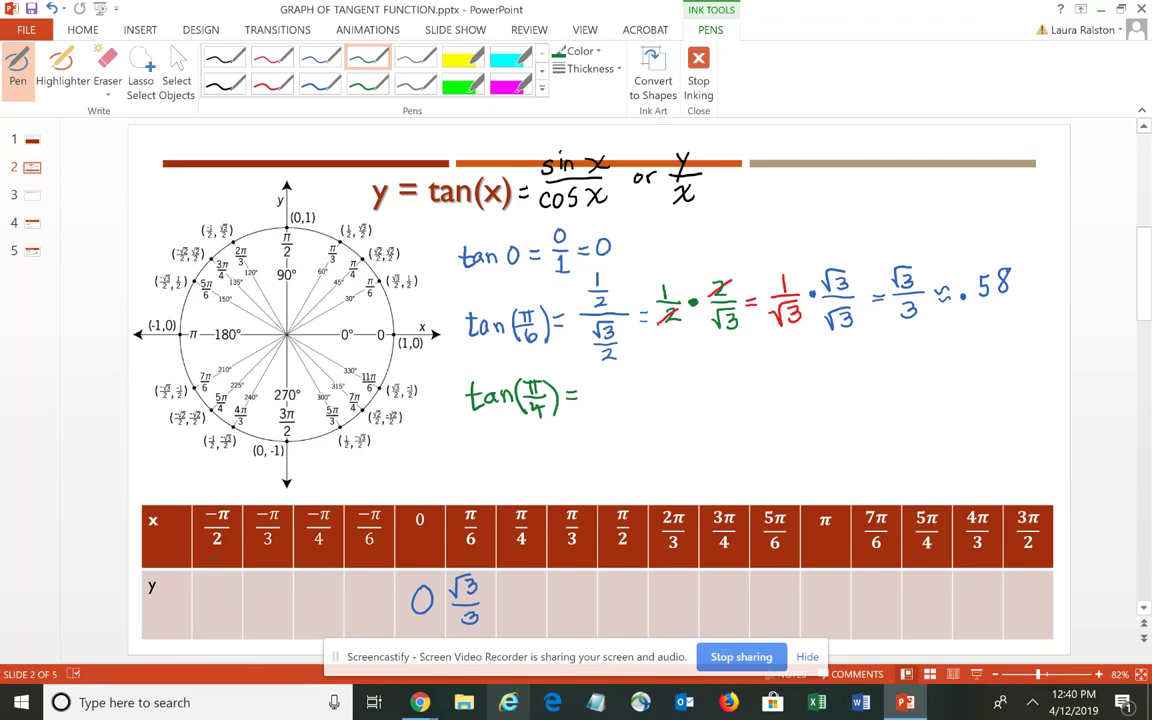
mouse_move(592, 378)
mouse_down()
mouse_move(597, 386)
mouse_move(612, 368)
mouse_move(596, 398)
mouse_move(634, 405)
mouse_move(601, 432)
mouse_move(622, 411)
mouse_move(623, 438)
mouse_up()
drag(644, 396, 657, 403)
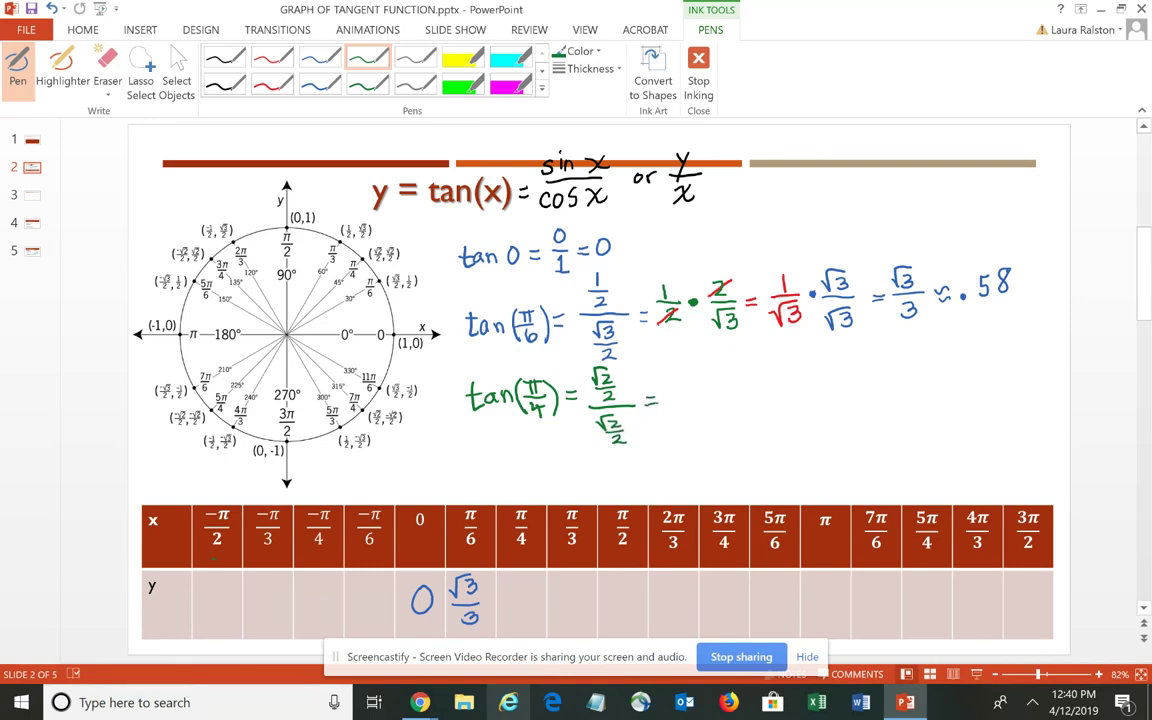
Rewrite it in blue as √2/2·2/√2, cancel the 2s and √2s in red, and write = 1.
click(317, 62)
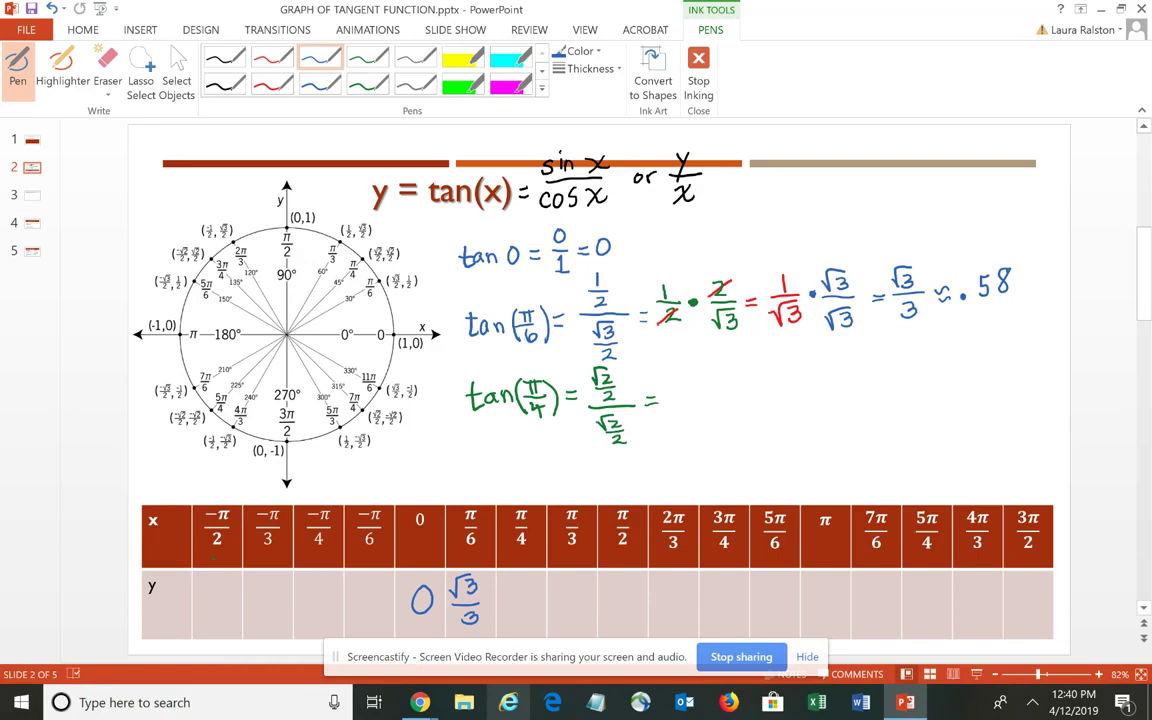
mouse_move(663, 382)
mouse_down()
mouse_move(687, 370)
mouse_move(684, 391)
mouse_up()
mouse_move(670, 397)
mouse_down()
mouse_move(680, 405)
mouse_move(721, 381)
mouse_move(740, 404)
mouse_up()
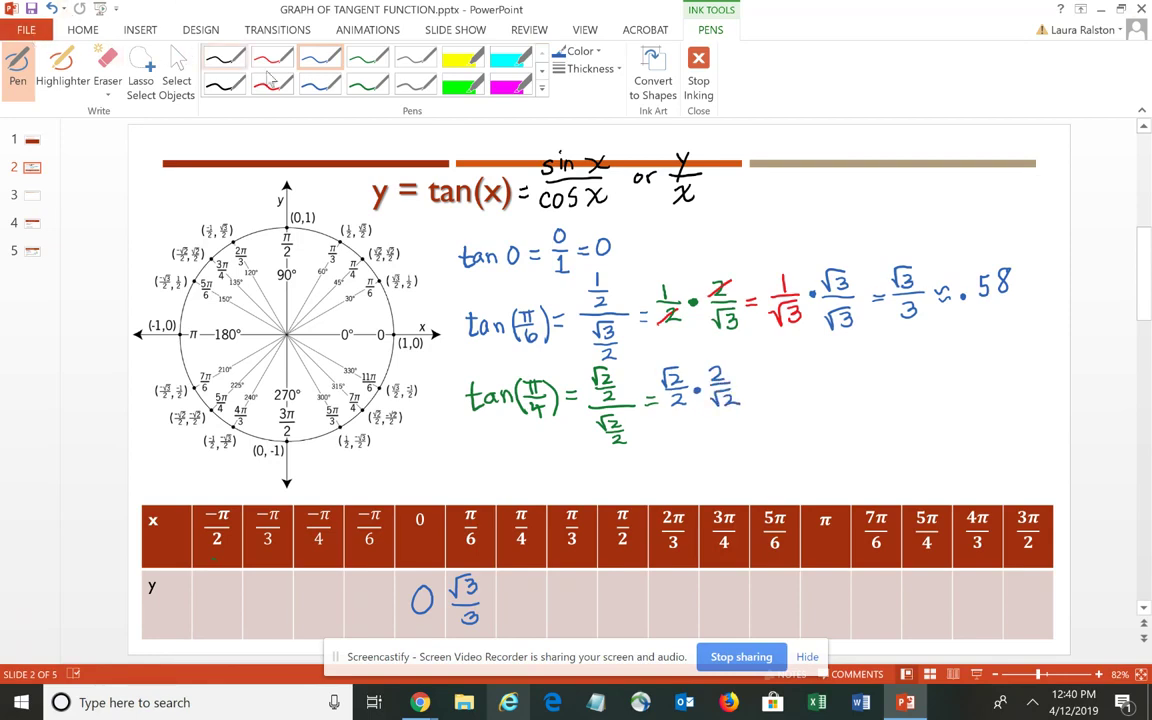
click(274, 64)
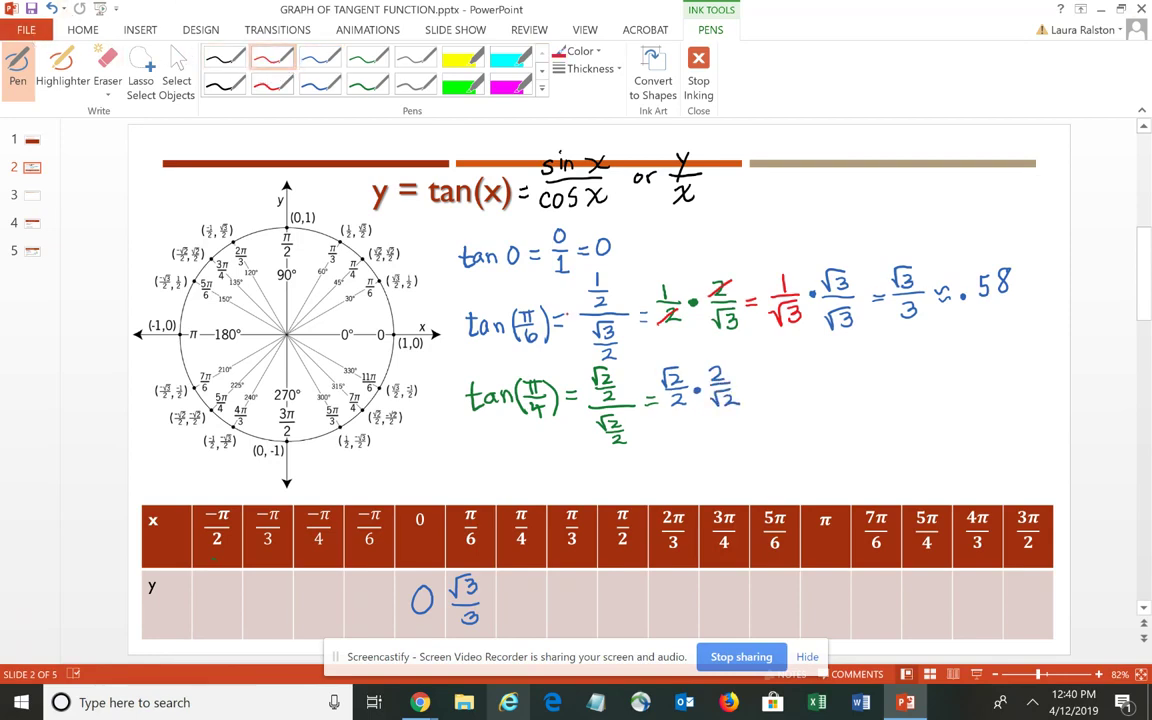
drag(670, 408, 730, 362)
mouse_move(663, 389)
mouse_down()
mouse_move(683, 367)
mouse_move(687, 388)
mouse_move(741, 390)
mouse_move(745, 407)
mouse_move(758, 374)
mouse_up()
drag(748, 378, 802, 394)
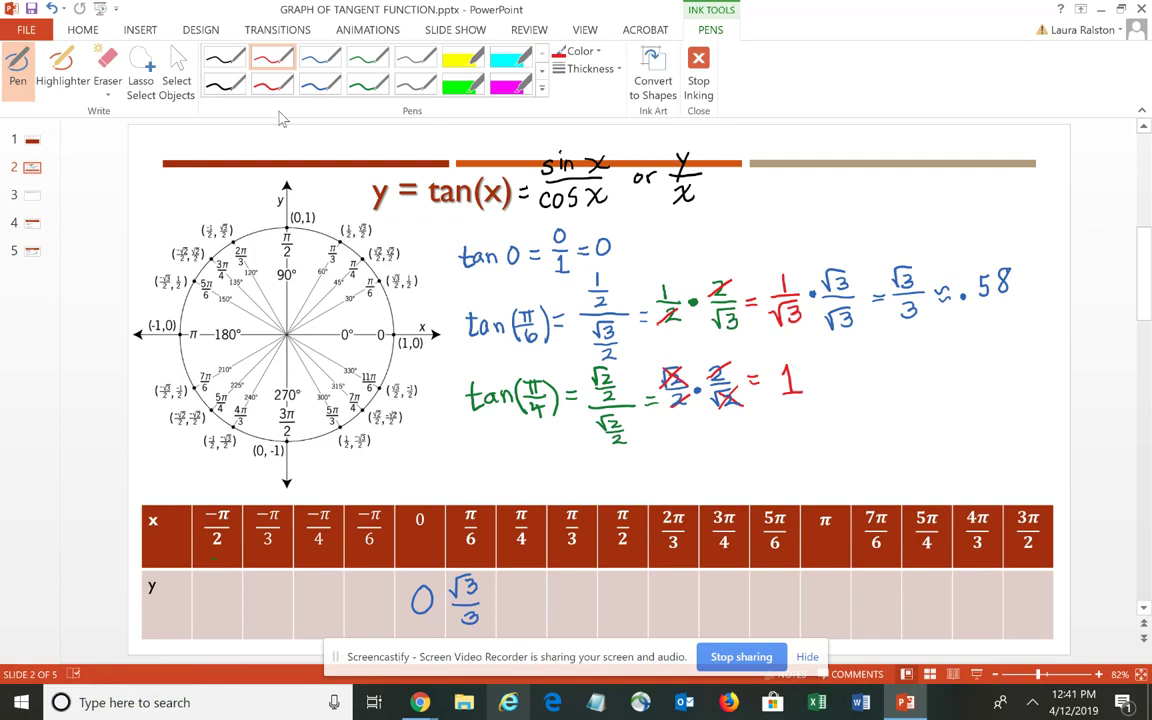
click(318, 60)
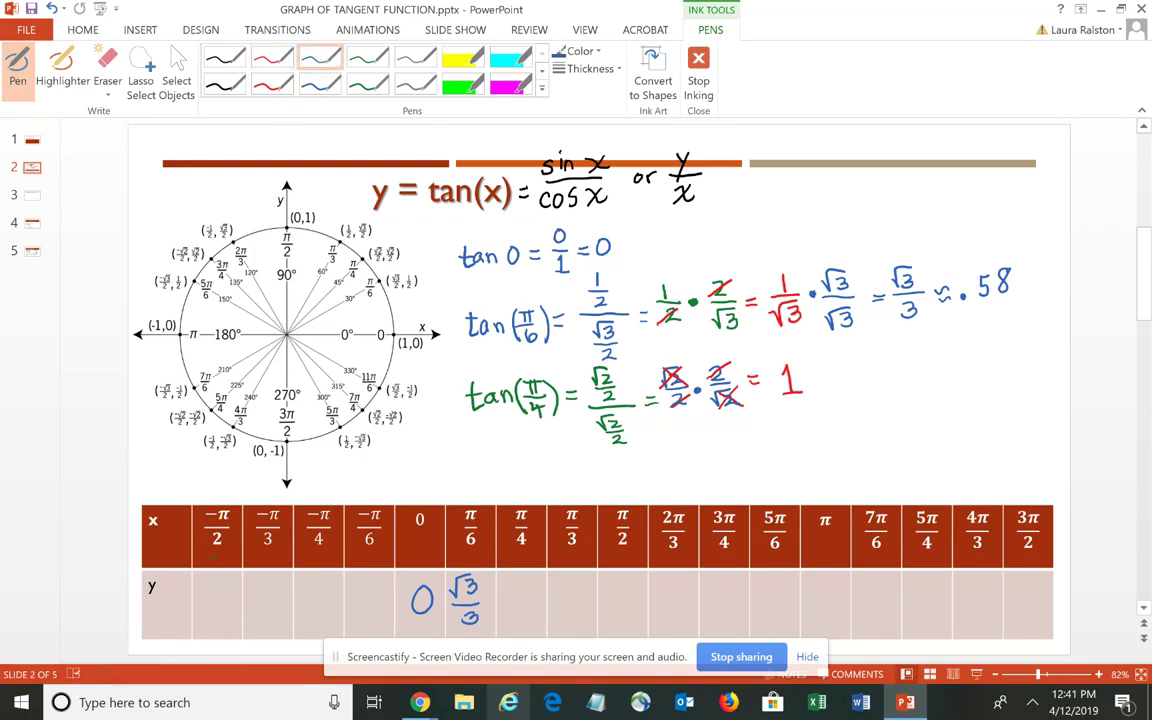
Write 1 under π/4 and ink tan(π/3) = (√3/2)/(1/2) below tan(π/4).
mouse_move(511, 597)
mouse_down()
mouse_move(519, 590)
mouse_move(518, 620)
mouse_up()
mouse_move(470, 462)
mouse_down()
mouse_move(473, 488)
mouse_move(481, 471)
mouse_move(510, 488)
mouse_move(541, 454)
mouse_up()
mouse_move(533, 456)
mouse_down()
mouse_move(515, 488)
mouse_move(549, 451)
mouse_move(551, 489)
mouse_move(580, 467)
mouse_up()
drag(571, 472, 580, 472)
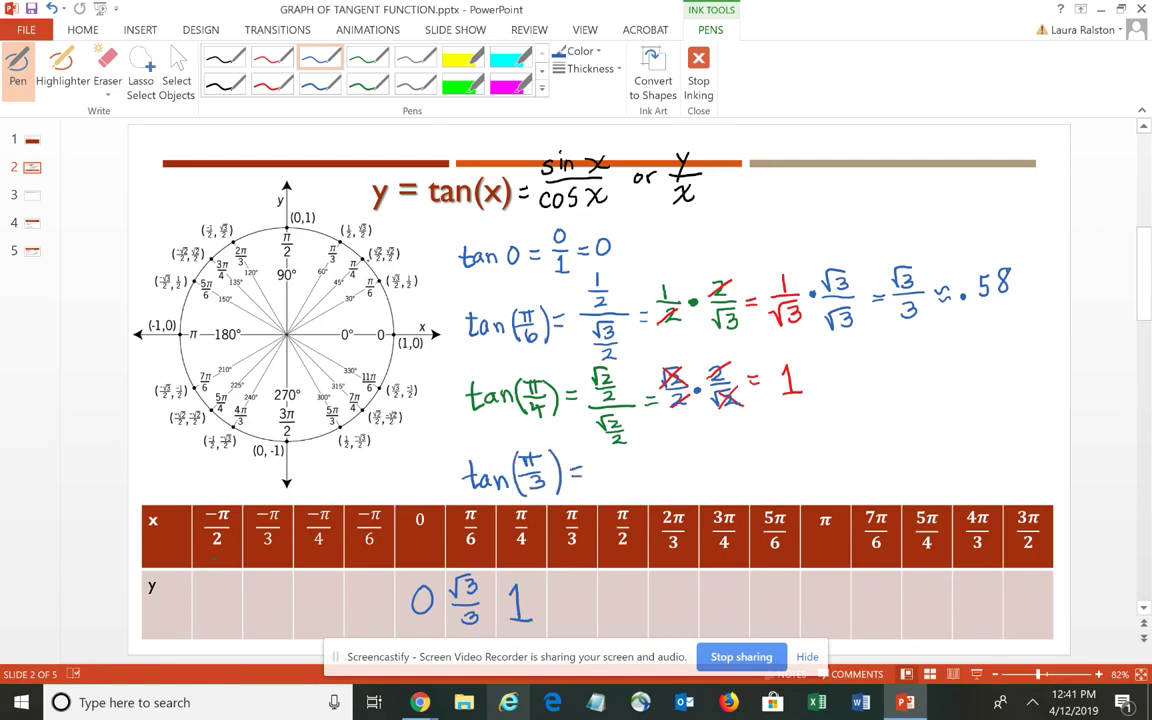
mouse_move(586, 465)
mouse_down()
mouse_move(608, 455)
mouse_move(598, 473)
mouse_move(620, 477)
mouse_up()
mouse_move(595, 484)
mouse_down()
mouse_move(610, 491)
mouse_move(608, 506)
mouse_move(654, 486)
mouse_up()
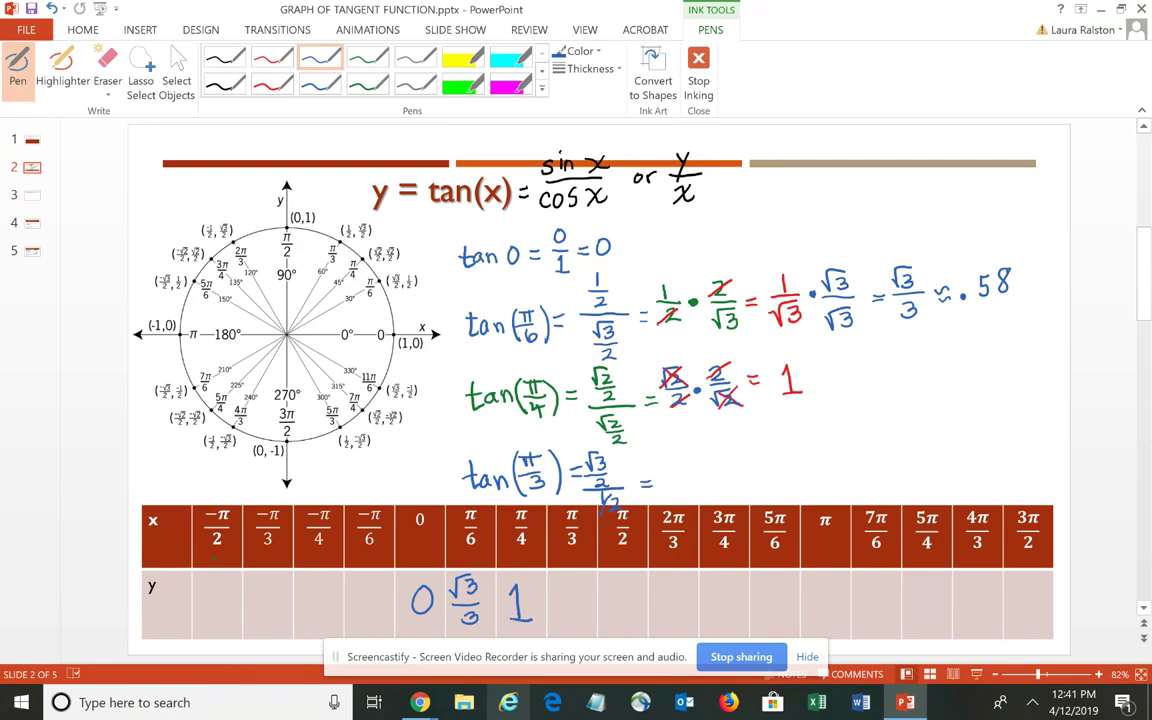
Rewrite it in green as √3/2·2/1, cancel the 2s in red, giving √3/1.
click(350, 60)
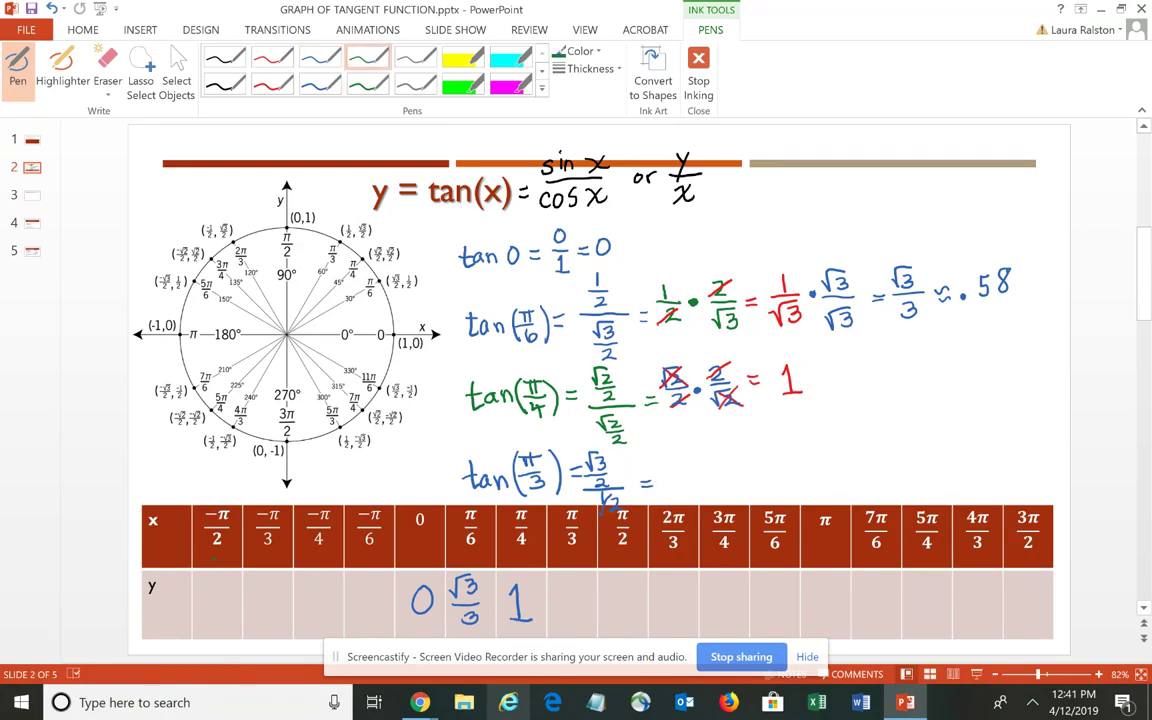
mouse_move(661, 462)
mouse_down()
mouse_move(684, 450)
mouse_move(673, 467)
mouse_move(683, 472)
mouse_up()
mouse_move(673, 476)
mouse_down()
mouse_move(685, 487)
mouse_move(720, 466)
mouse_move(724, 494)
mouse_up()
click(704, 463)
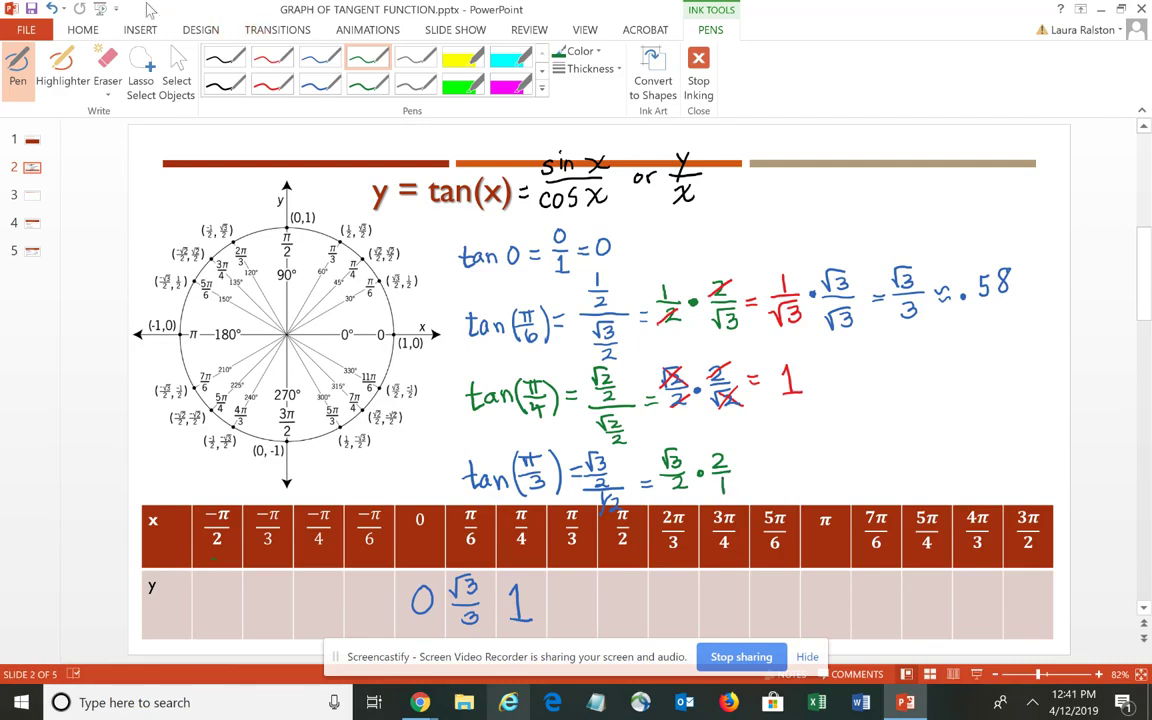
click(273, 60)
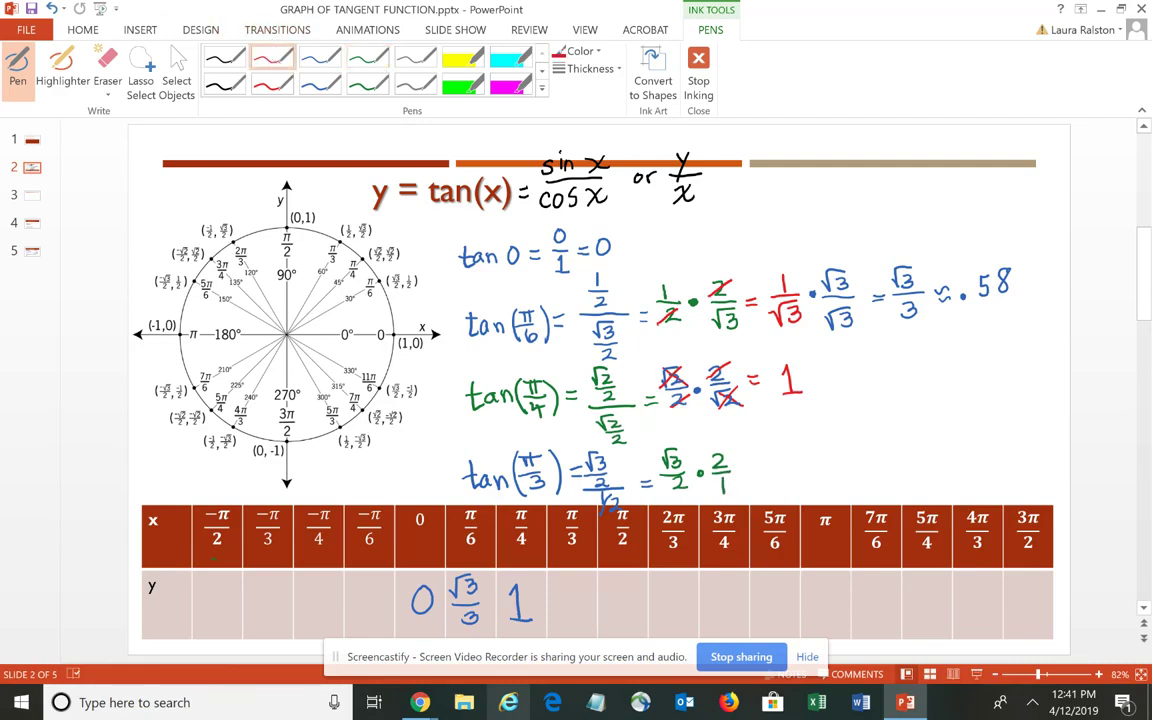
drag(684, 479, 668, 492)
mouse_move(731, 452)
mouse_down()
mouse_move(717, 466)
mouse_move(756, 465)
mouse_up()
mouse_move(744, 473)
mouse_down()
mouse_move(790, 443)
mouse_move(778, 461)
mouse_move(797, 465)
mouse_move(788, 488)
mouse_move(814, 468)
mouse_up()
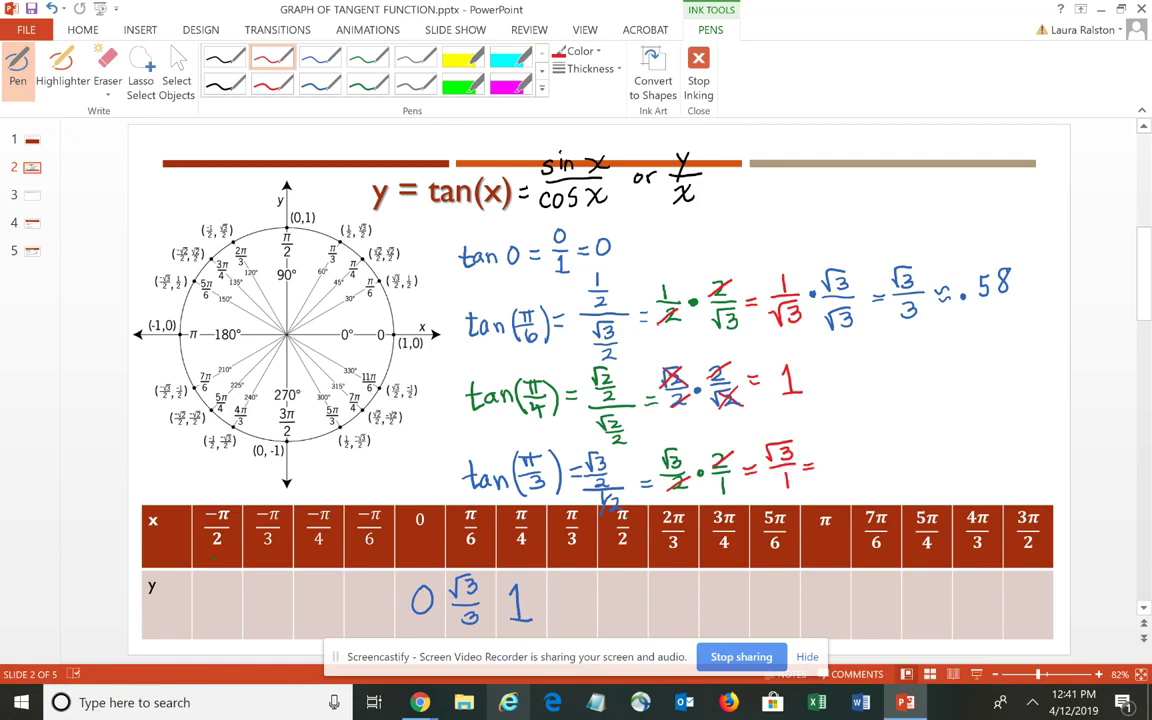
Finish with = √3 ≈ 1.73 in blue and enter √3 under π/3.
click(318, 58)
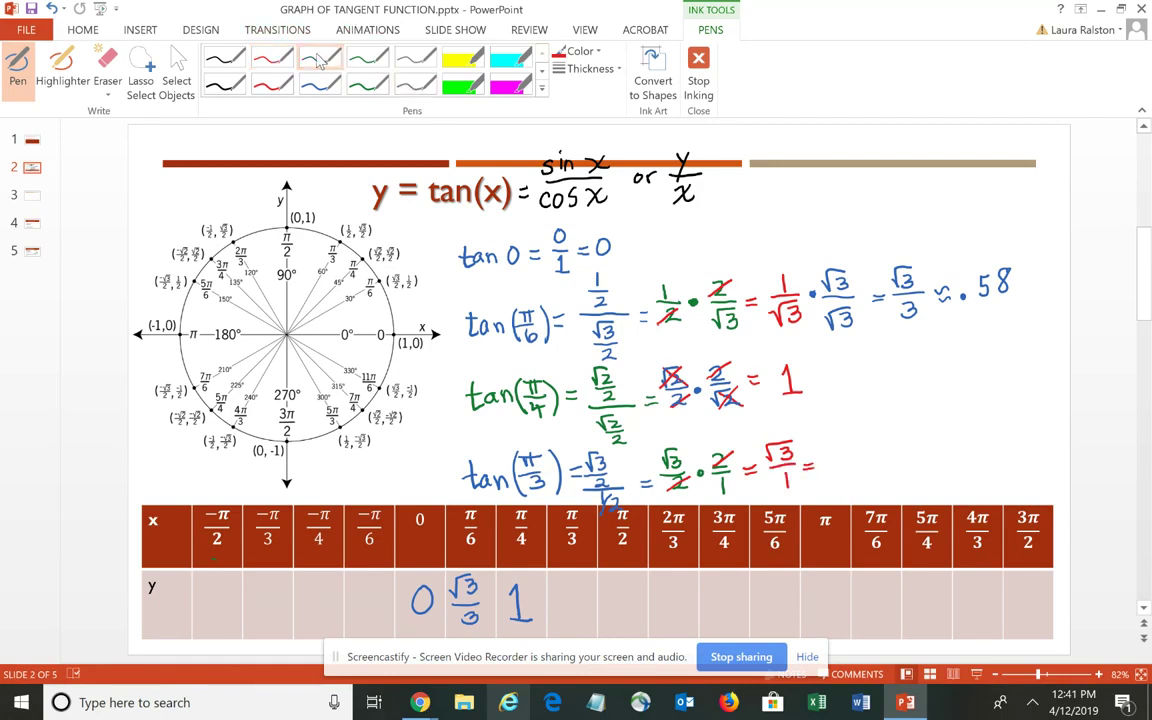
mouse_move(824, 458)
mouse_down()
mouse_move(852, 445)
mouse_move(841, 468)
mouse_up()
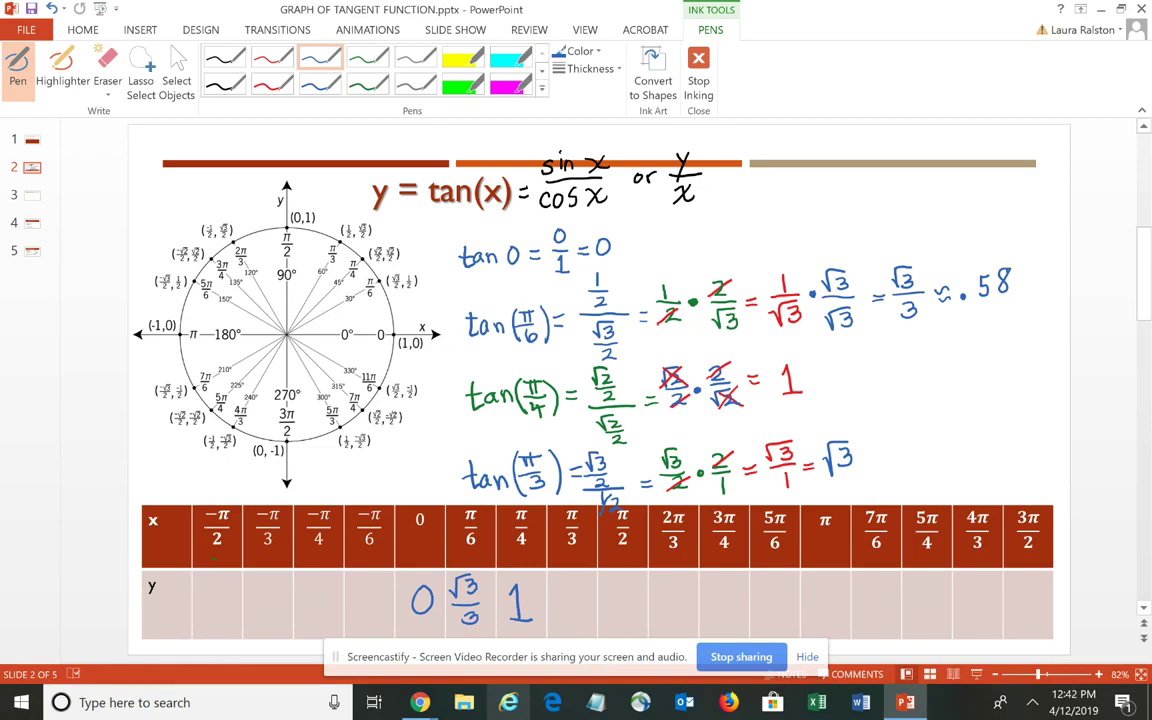
mouse_move(872, 457)
mouse_down()
mouse_move(901, 466)
mouse_move(935, 461)
mouse_up()
click(912, 462)
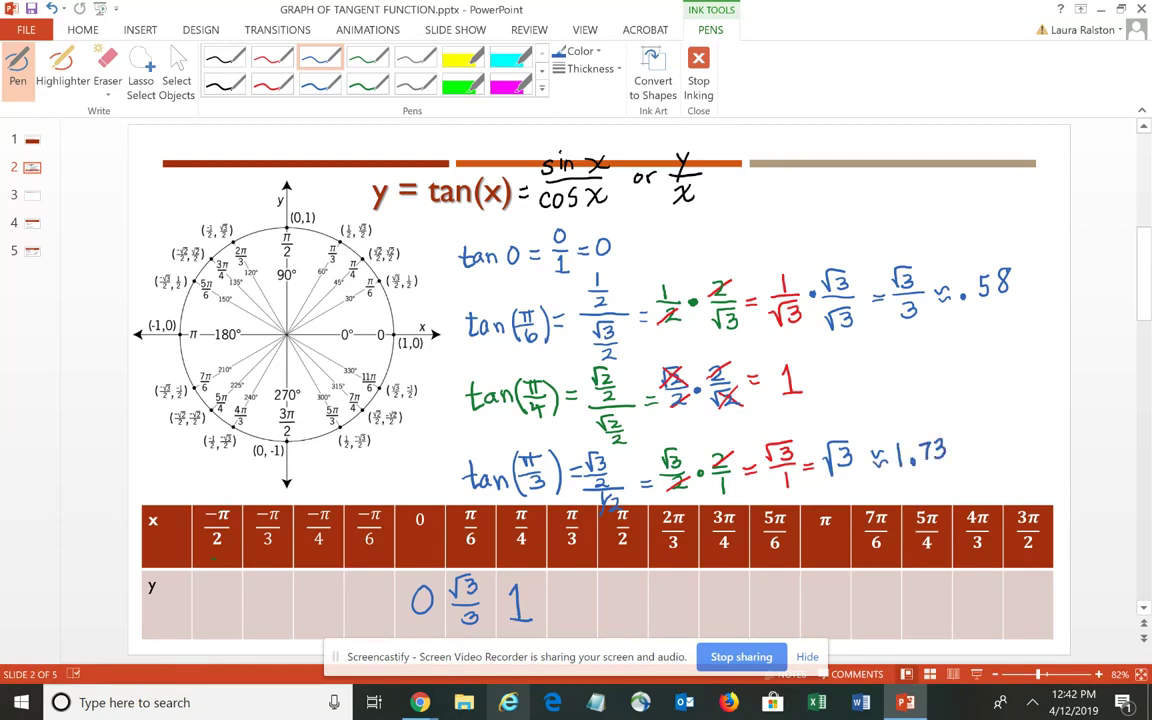
mouse_move(554, 594)
mouse_down()
mouse_move(562, 612)
mouse_move(588, 580)
mouse_move(569, 614)
mouse_up()
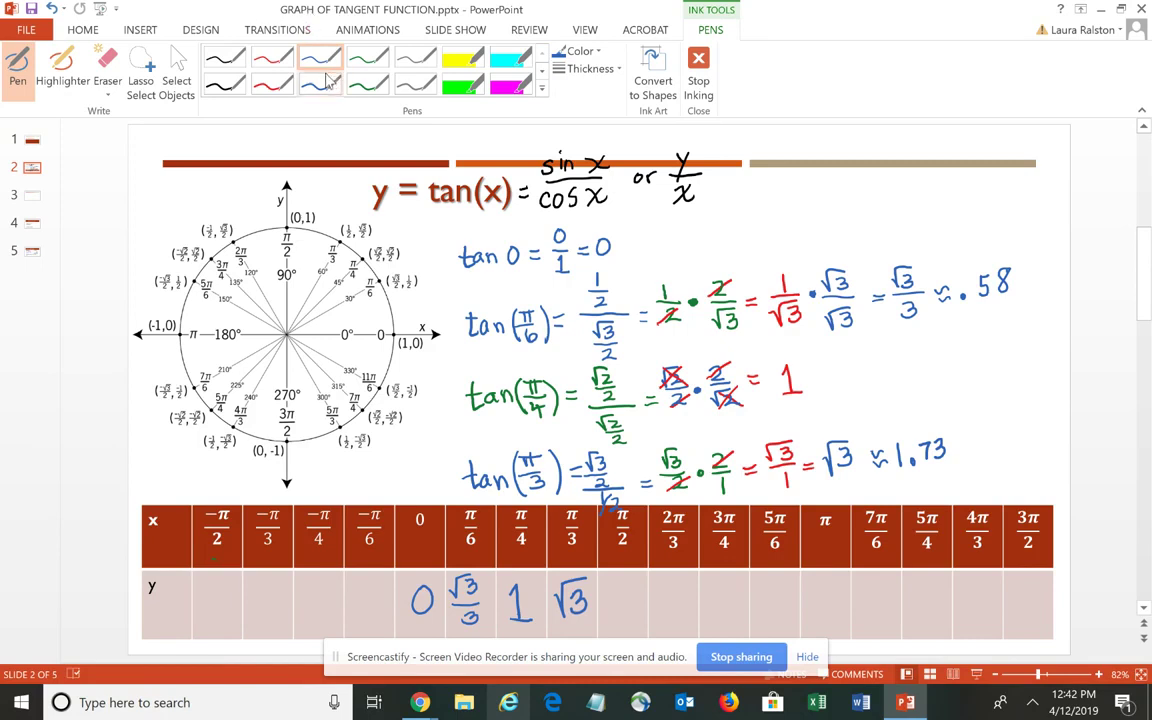
click(224, 60)
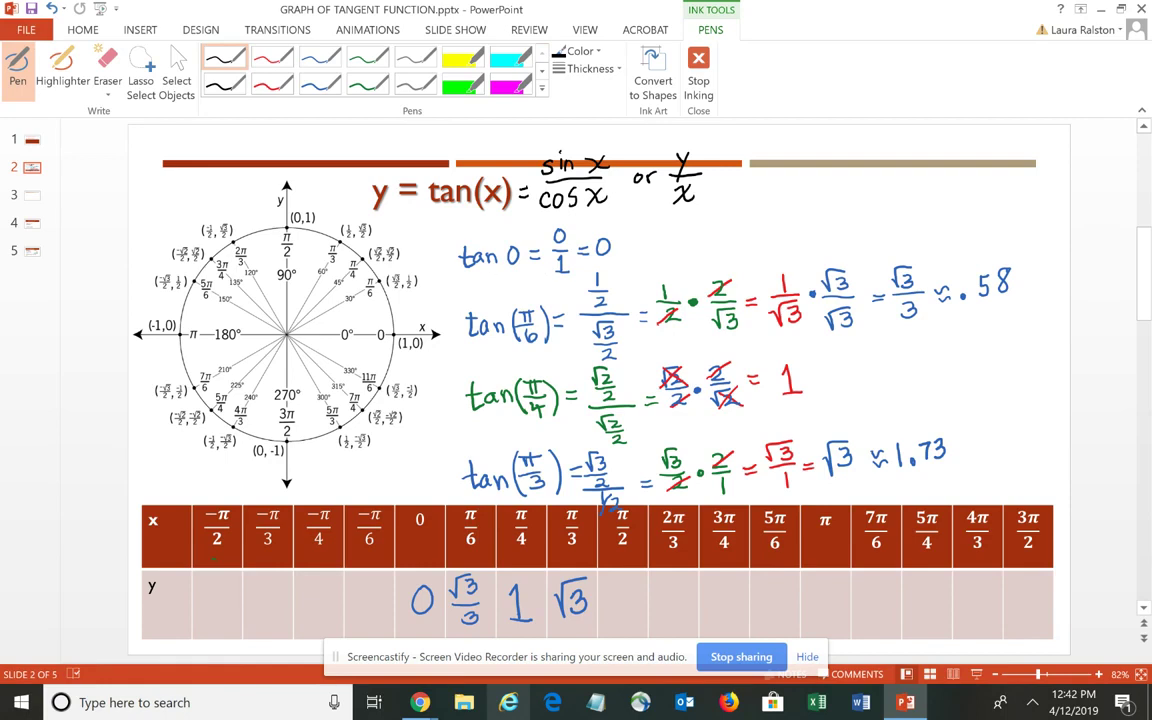
In black ink, write a brace and tan π/2 = beside the y/x formula.
mouse_move(733, 178)
mouse_down()
mouse_move(735, 204)
mouse_move(741, 188)
mouse_move(752, 204)
mouse_move(776, 192)
mouse_up()
drag(784, 179, 790, 210)
drag(713, 134, 714, 251)
drag(801, 191, 810, 190)
drag(801, 199, 811, 199)
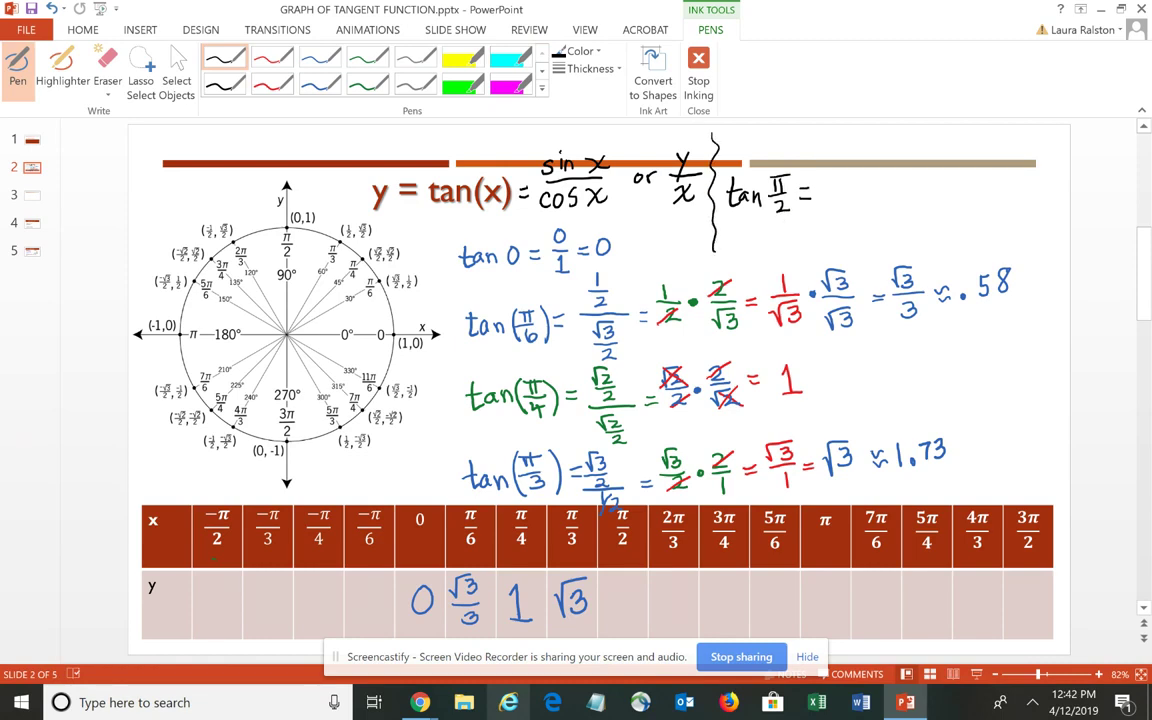
Complete it as 1/0 = undefined and write undef in the π/2 y cell.
mouse_move(833, 155)
mouse_down()
mouse_move(848, 176)
mouse_move(842, 194)
mouse_move(831, 191)
mouse_up()
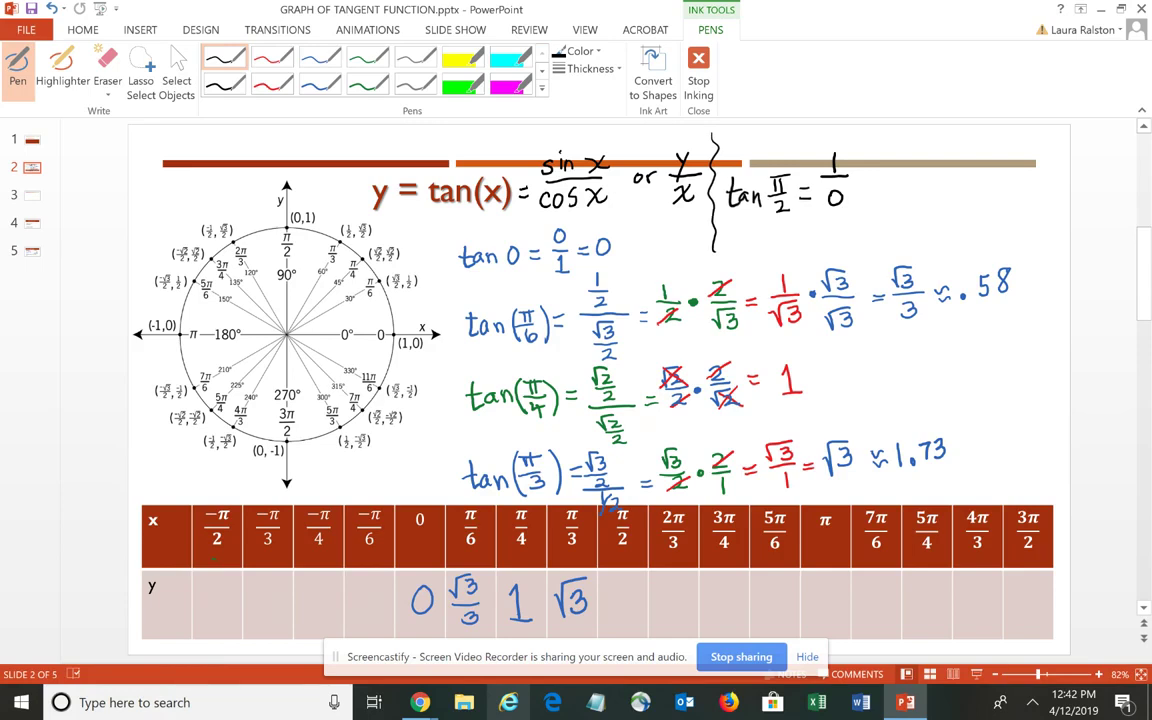
drag(858, 184, 871, 184)
mouse_move(878, 178)
mouse_down()
mouse_move(882, 190)
mouse_move(889, 178)
mouse_move(917, 192)
mouse_move(944, 182)
mouse_up()
drag(953, 184, 1000, 192)
click(953, 172)
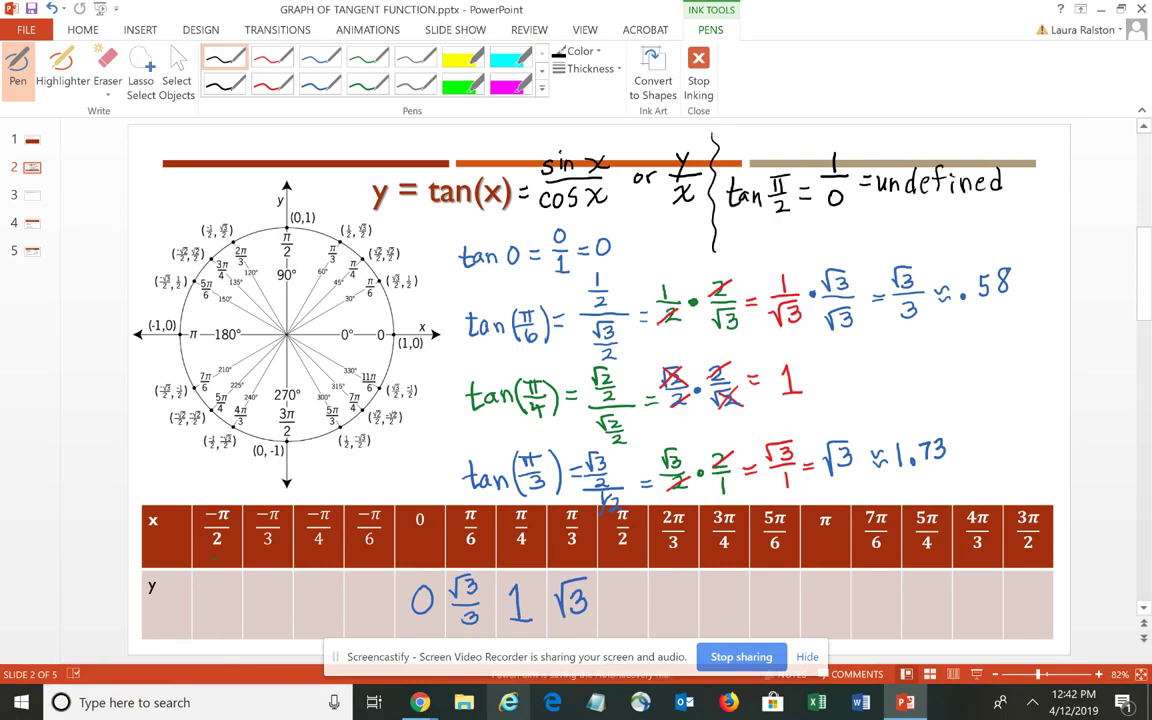
mouse_move(601, 620)
mouse_down()
mouse_move(610, 626)
mouse_move(638, 602)
mouse_up()
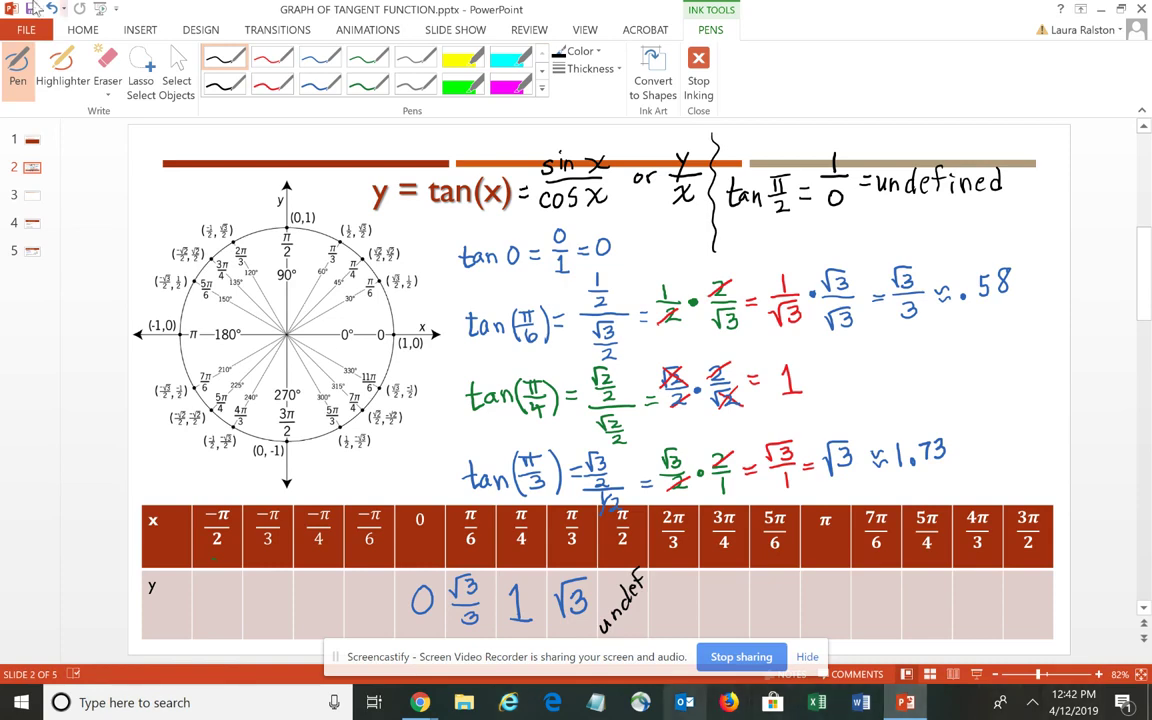
click(318, 62)
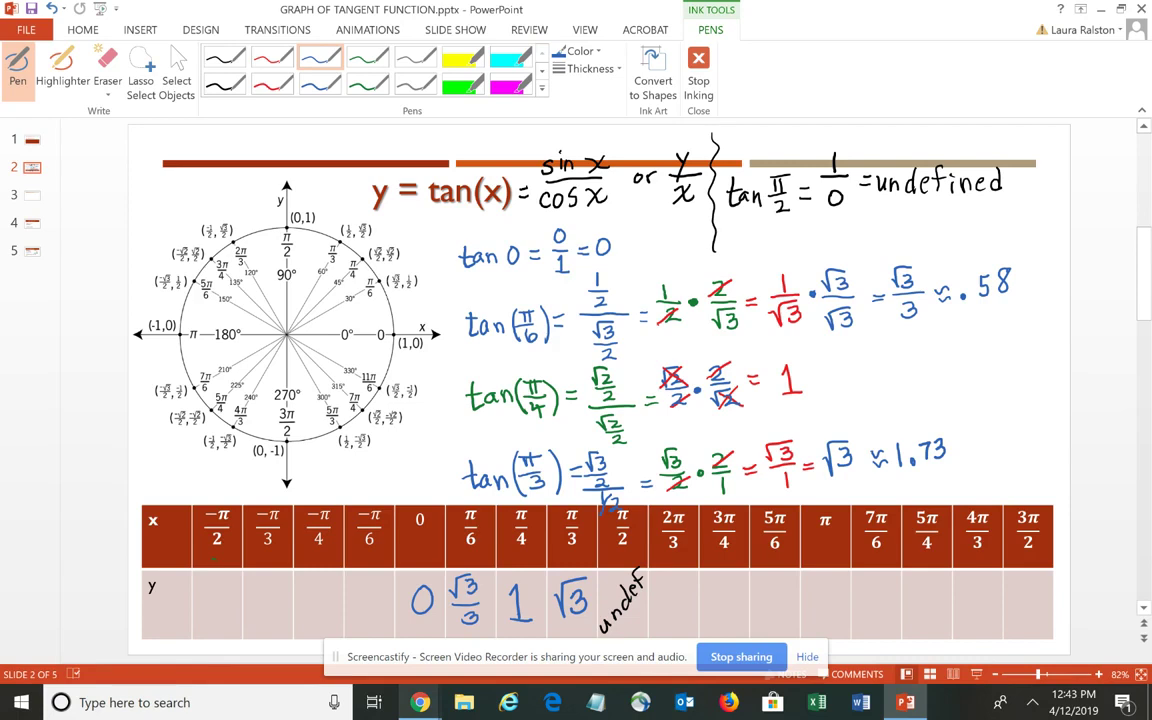